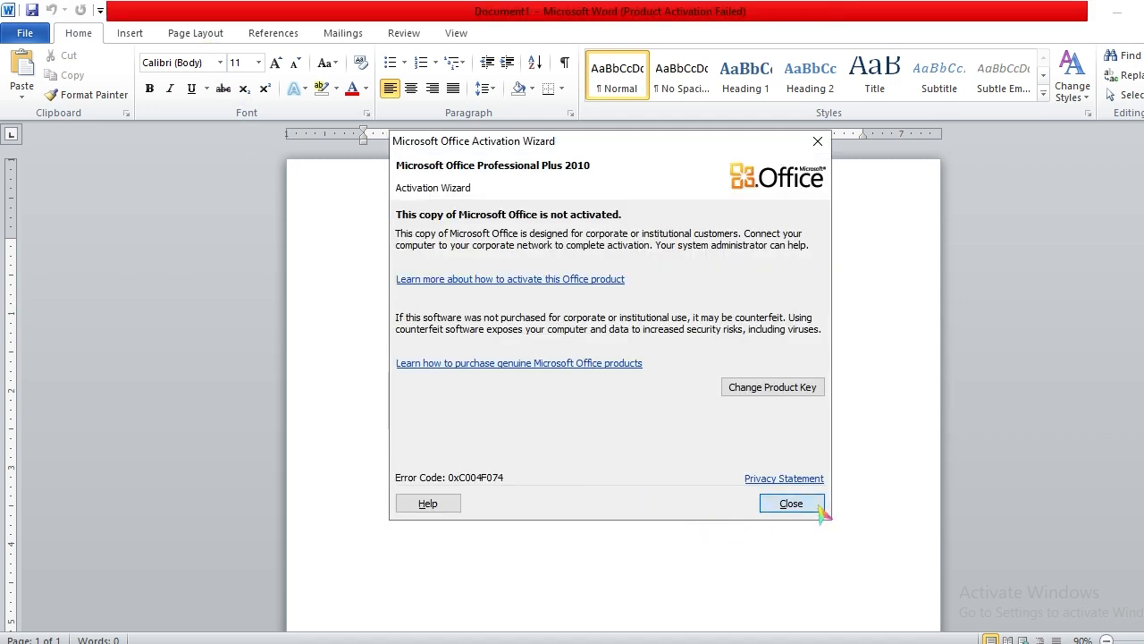
Dismiss the activation wizard and change the blank document's paper size to A4
left_click(798, 505)
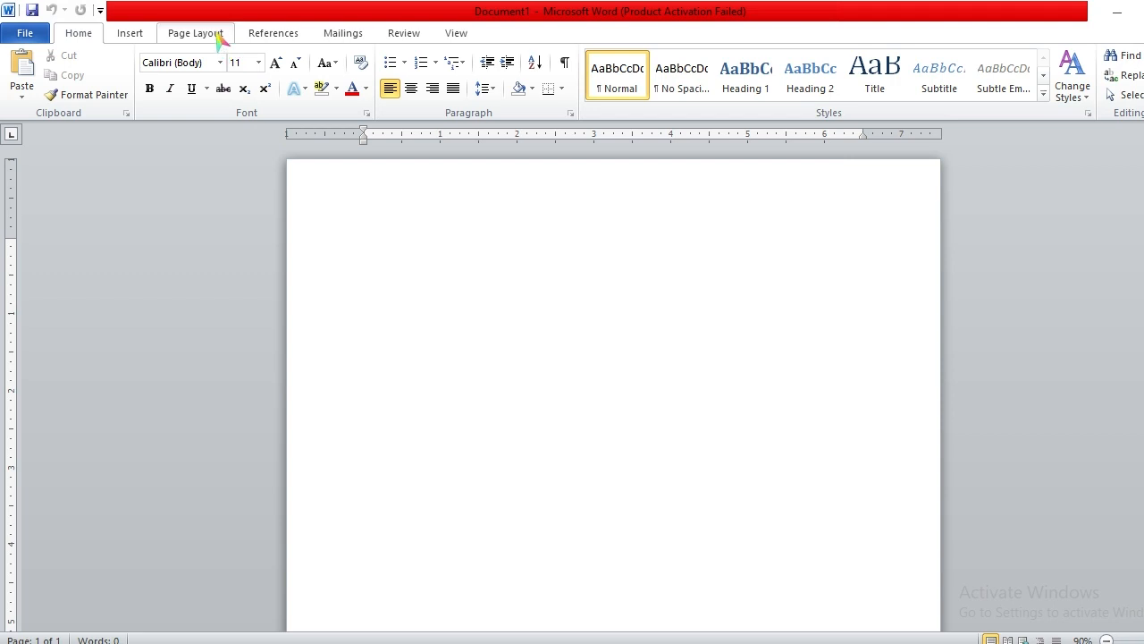
left_click(220, 35)
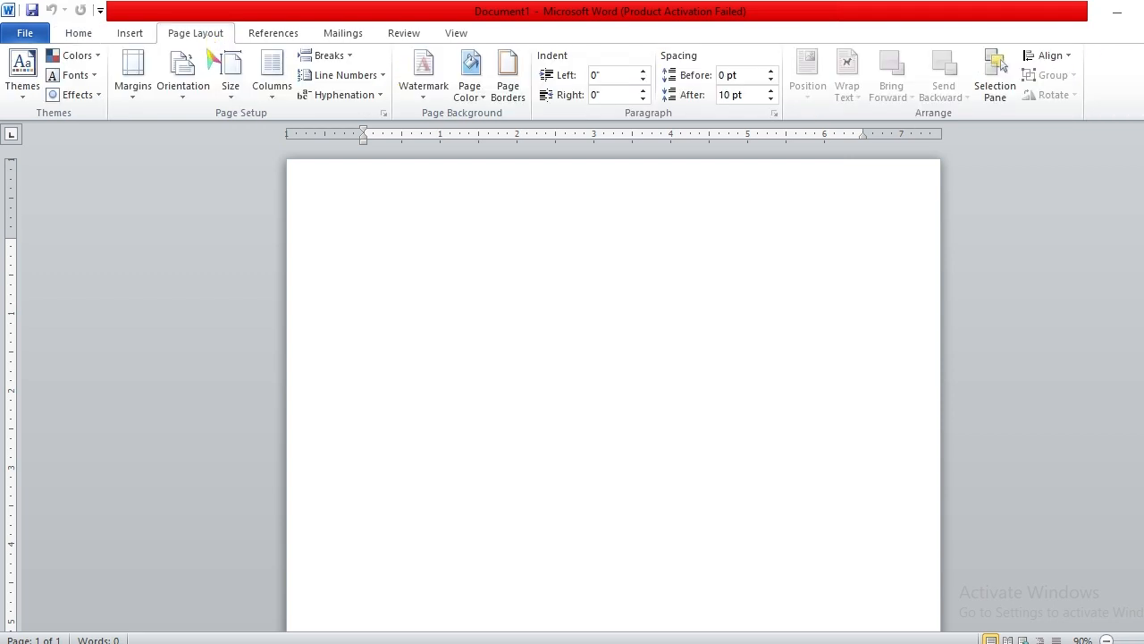
left_click(231, 96)
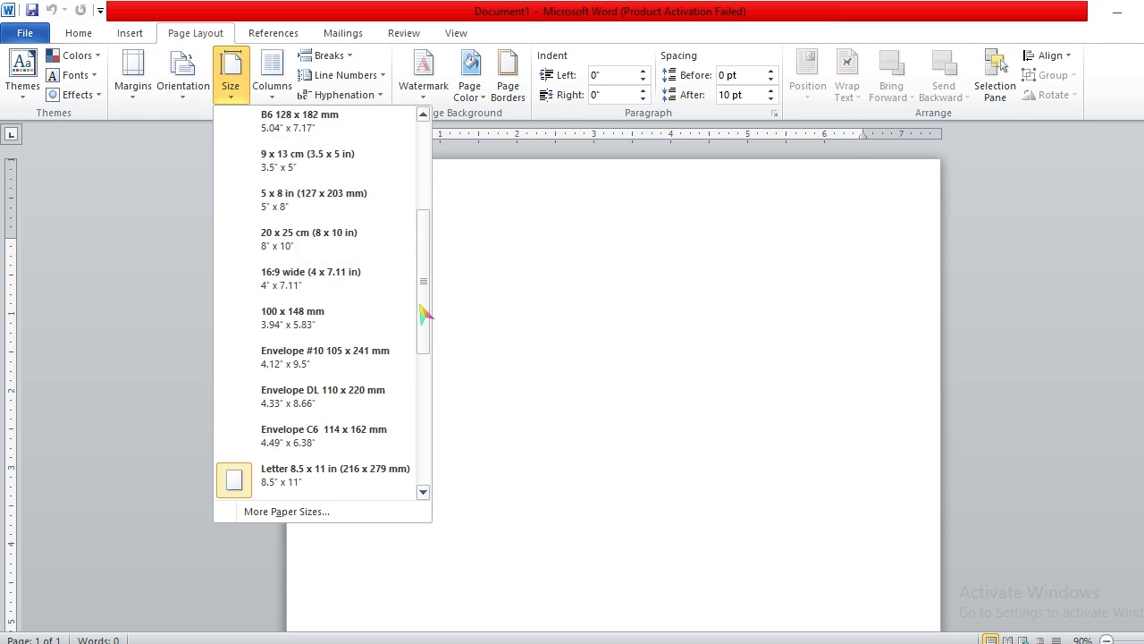
left_click_drag(421, 306, 407, 147)
left_click(322, 130)
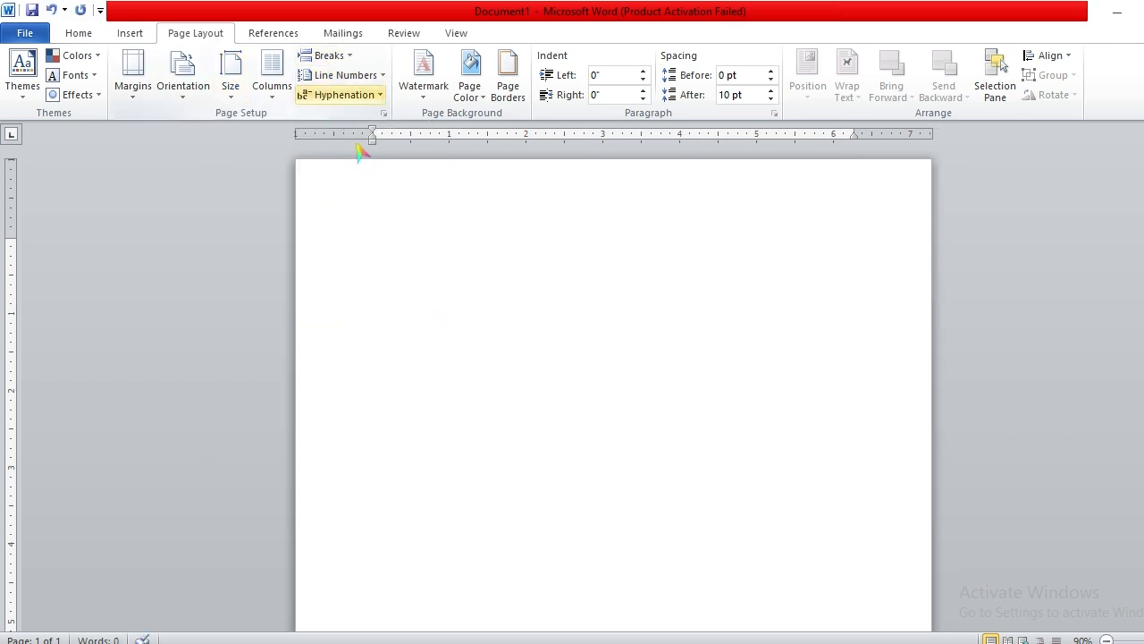
Start setting up a mailing label and enter "Student Name :" followed by a dotted blank as its first address line
left_click(344, 33)
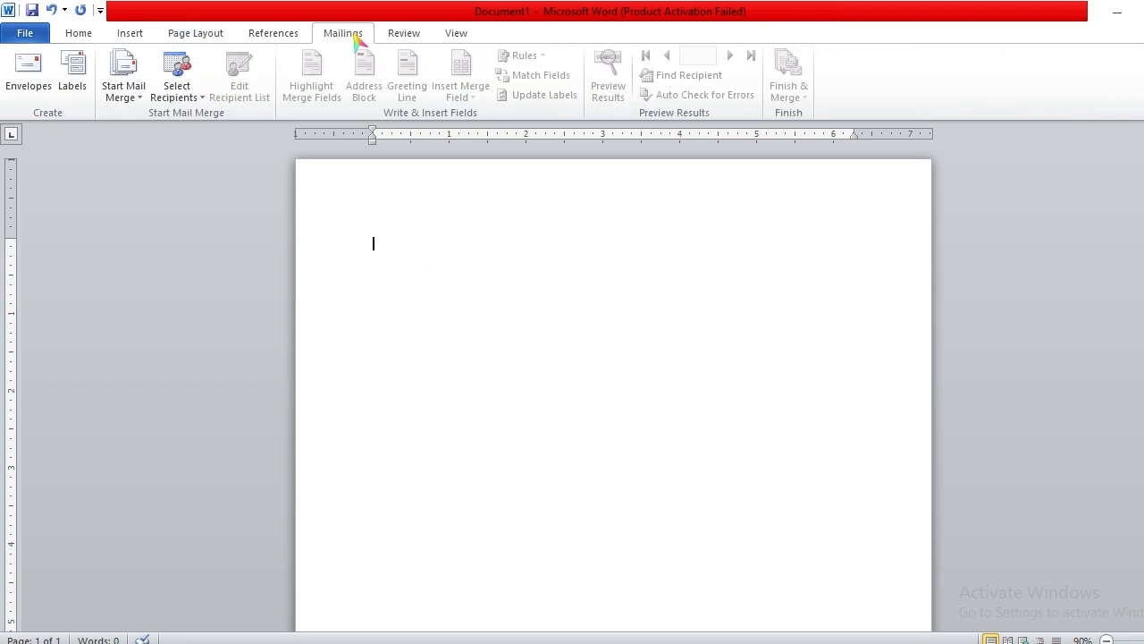
left_click(23, 91)
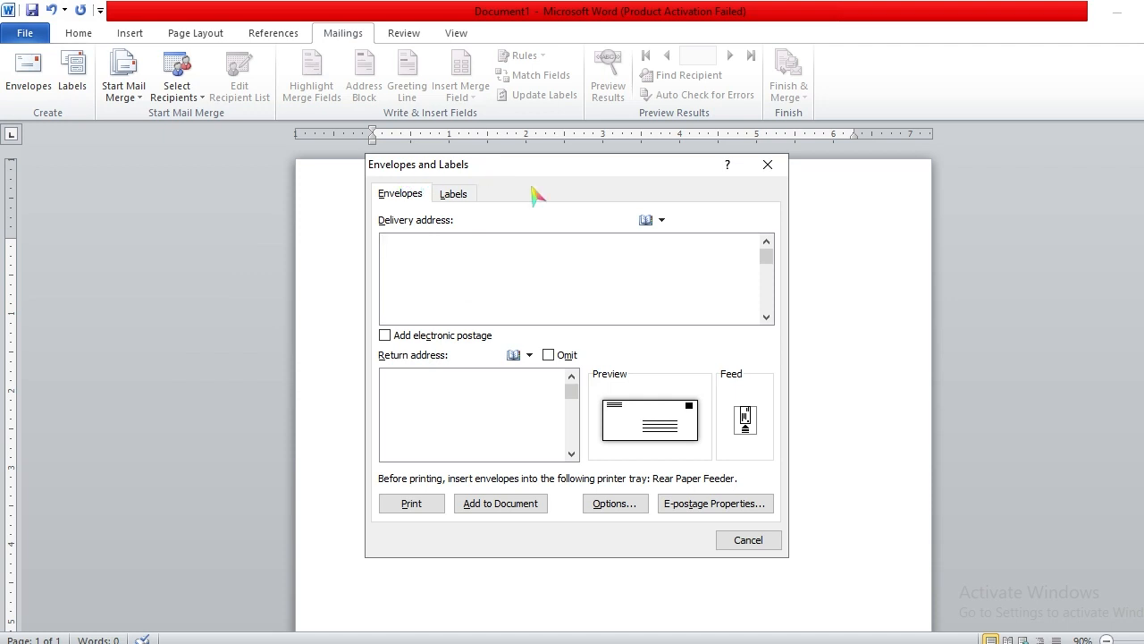
left_click(454, 200)
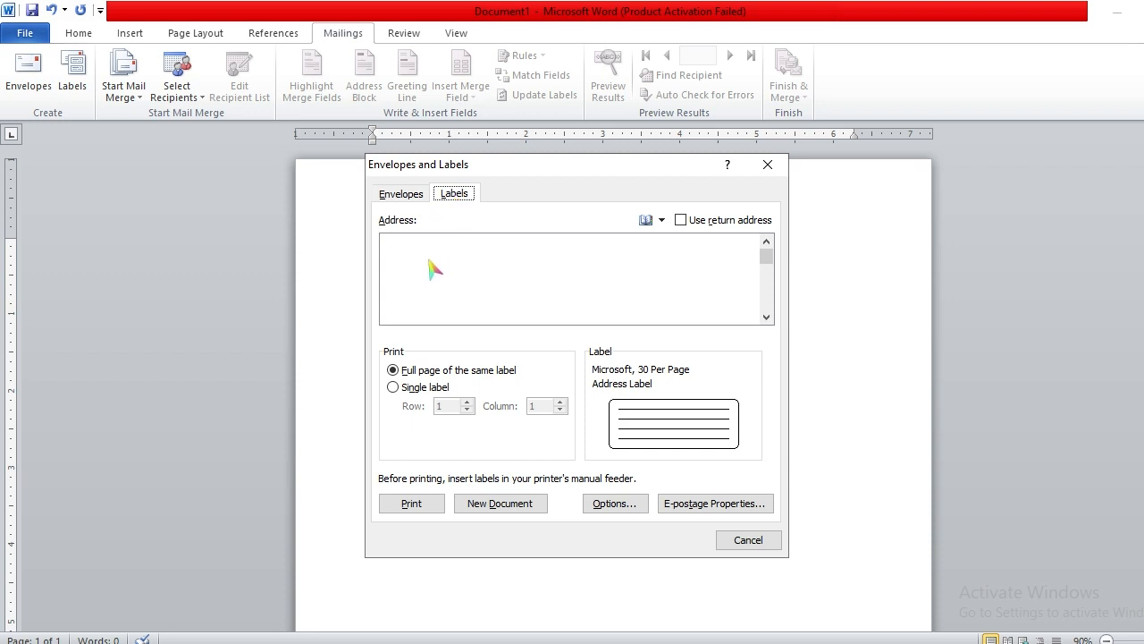
left_click(401, 249)
type("S")
type("tude")
type("nt")
type(" Name")
type(" :............")
type("............ ")
Add a second label line reading "Address :" followed by a dotted blank
type("A")
type("dd")
type("ress")
type(" :.....")
type("...............")
type("..........")
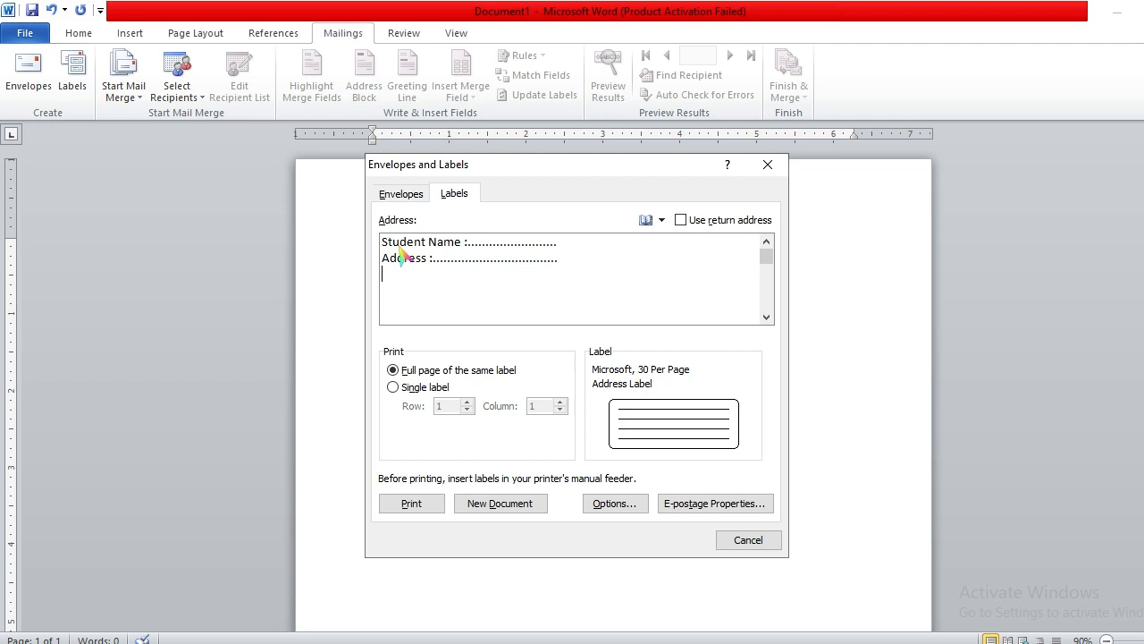
Add a third label line with "Class:" and "Course :", each followed by a dotted blank
type("Class")
type(":")
type(" ..........")
type(" Course")
type(":............")
type("...")
type("..")
Add two more label lines, "Roll No :" and "Contact No:", each followed by a dotted blank
type("oll")
type(" No :")
type("........... ")
type("Conta")
type("ct")
type(" N")
type("o: .......")
type("...................")
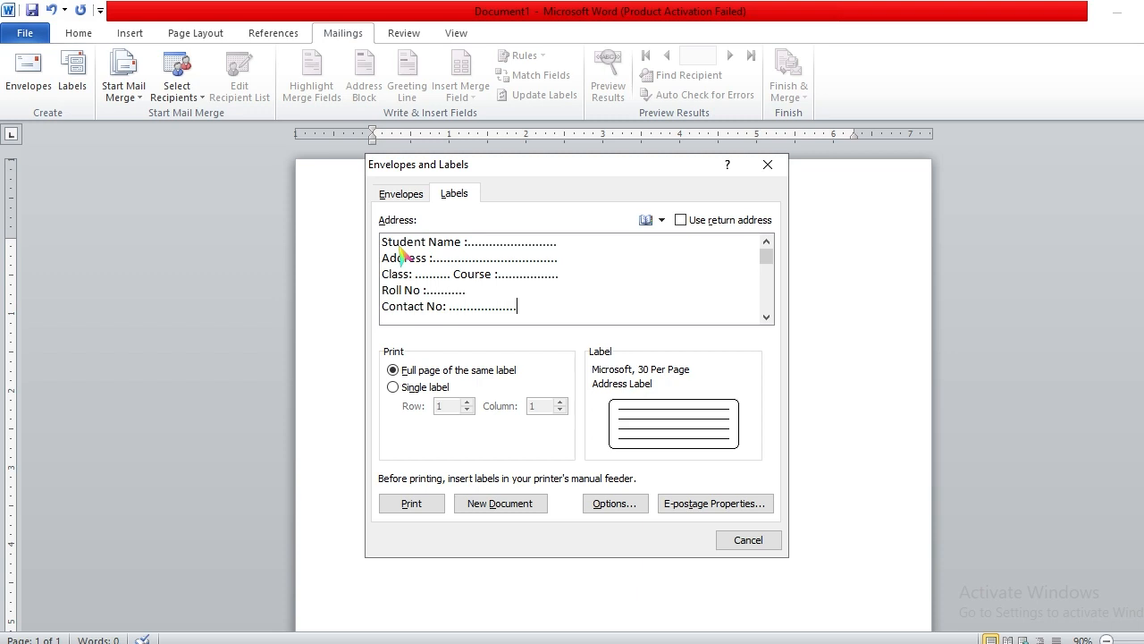
type(".............")
Generate a new document with a full page of the same label, using the Microsoft 30 Per Page format, and review the sheet
left_click(393, 370)
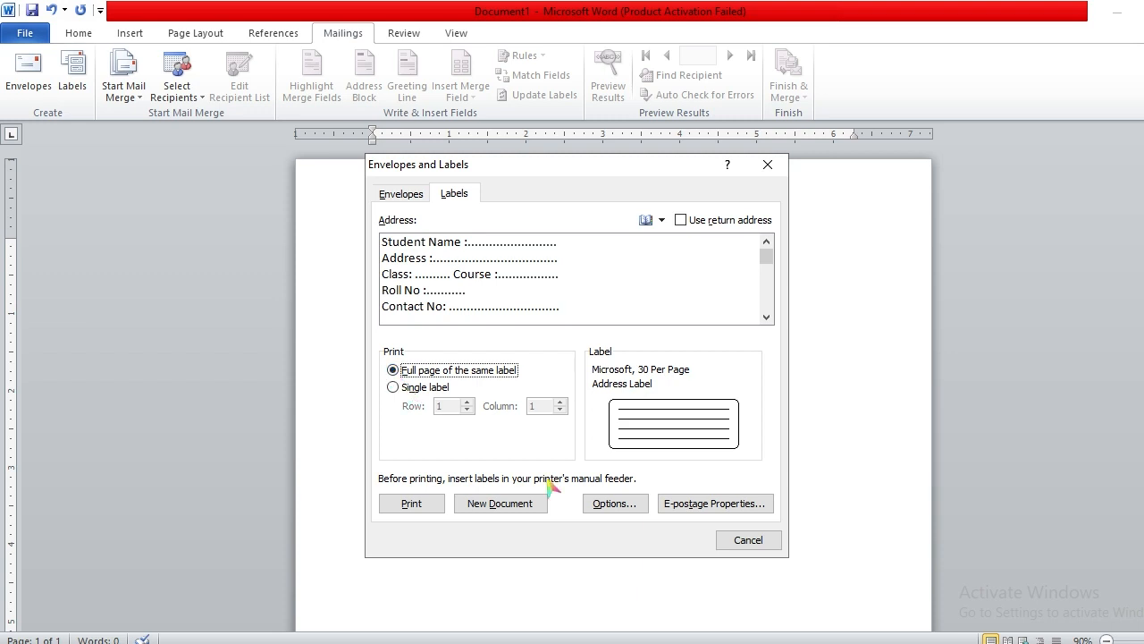
left_click(619, 505)
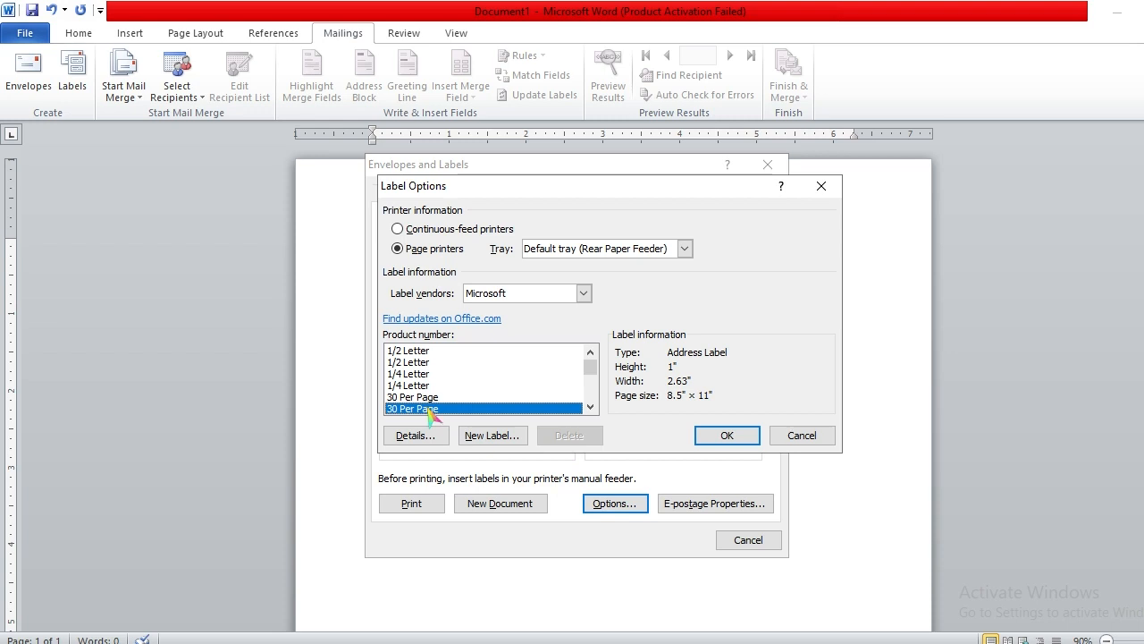
left_click(727, 436)
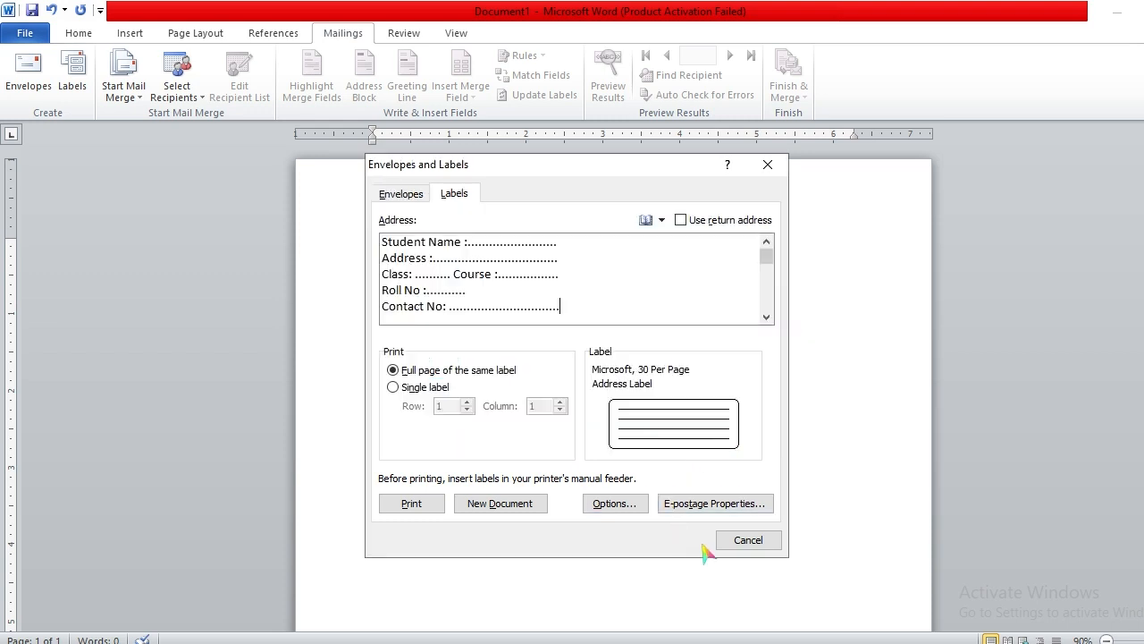
left_click(523, 516)
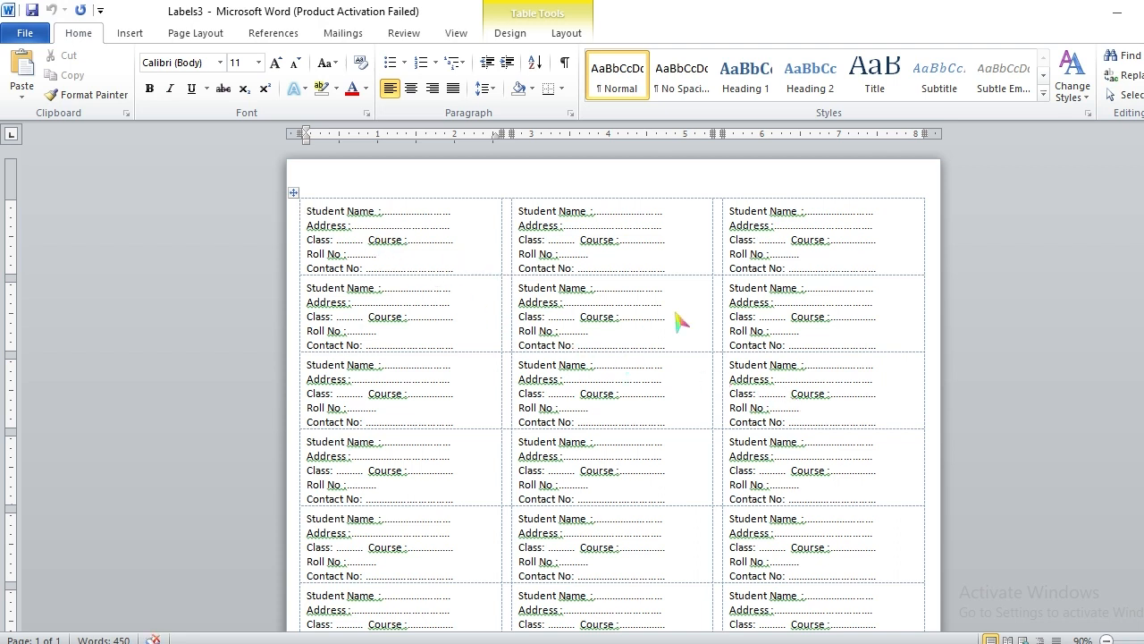
scroll(925, 480, "down", 5)
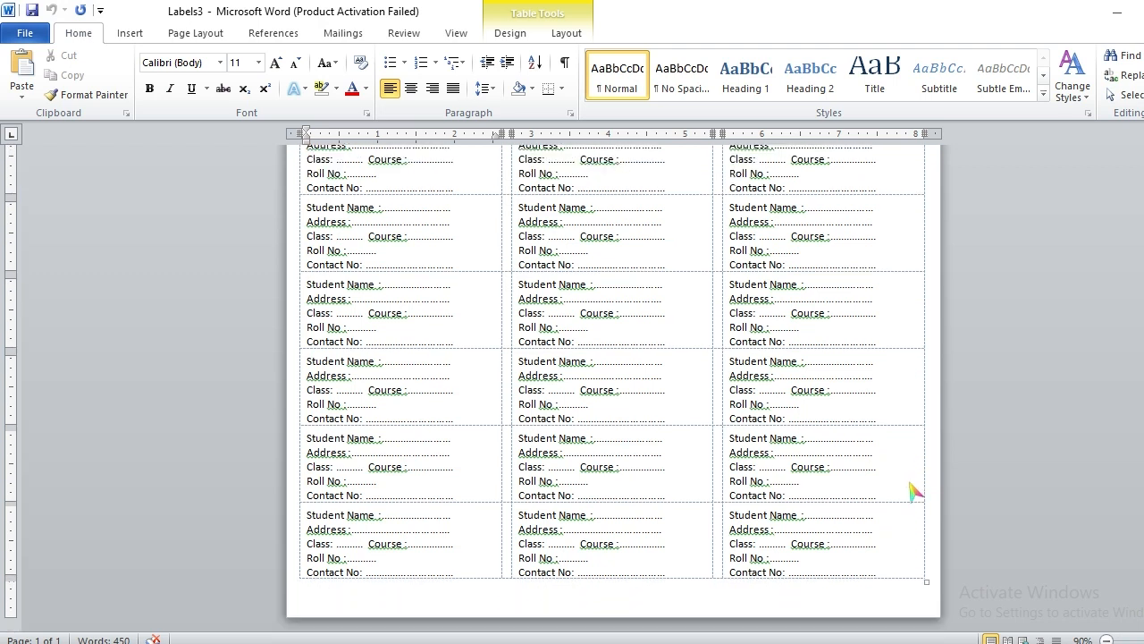
scroll(914, 491, "up", 4)
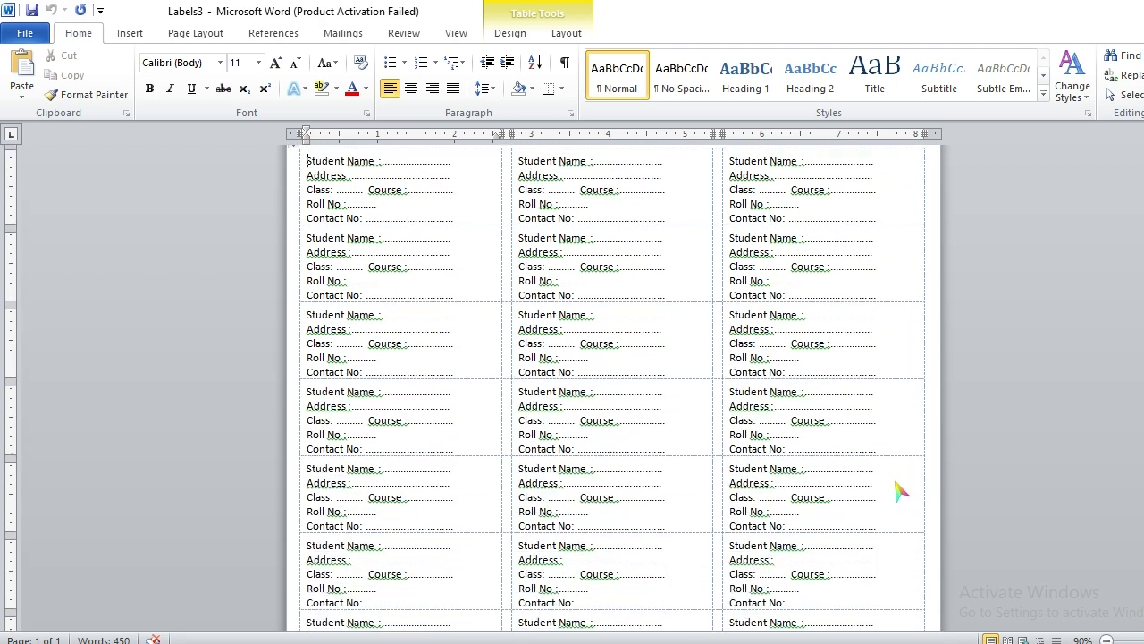
scroll(900, 490, "up", 1)
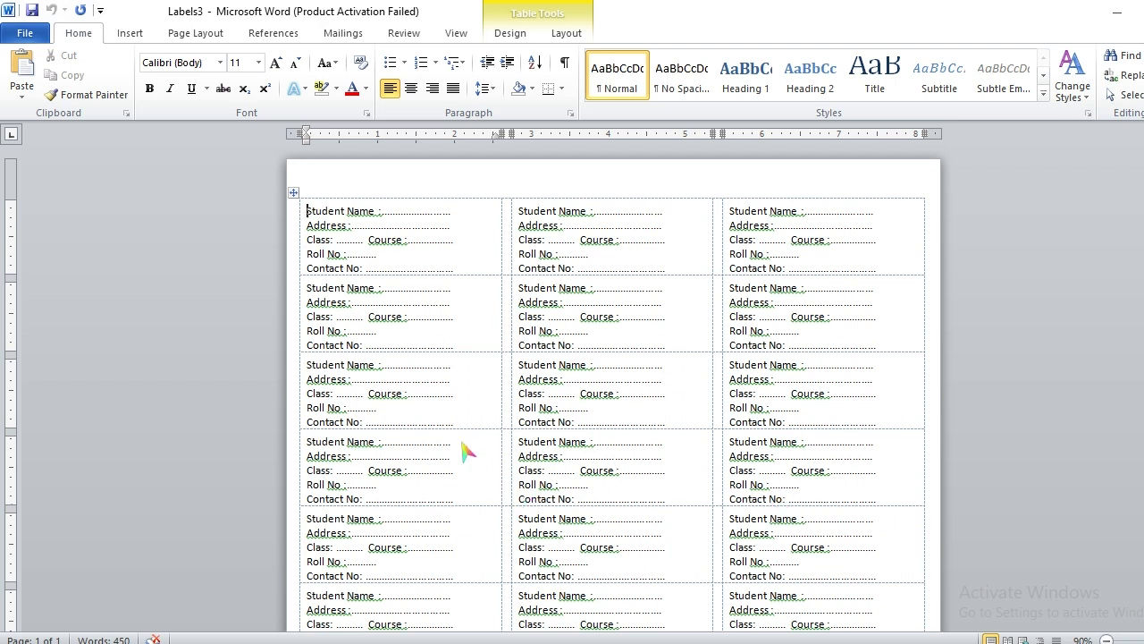
Save the label sheet to the Desktop as a Word document named "Student Name"
left_click(29, 37)
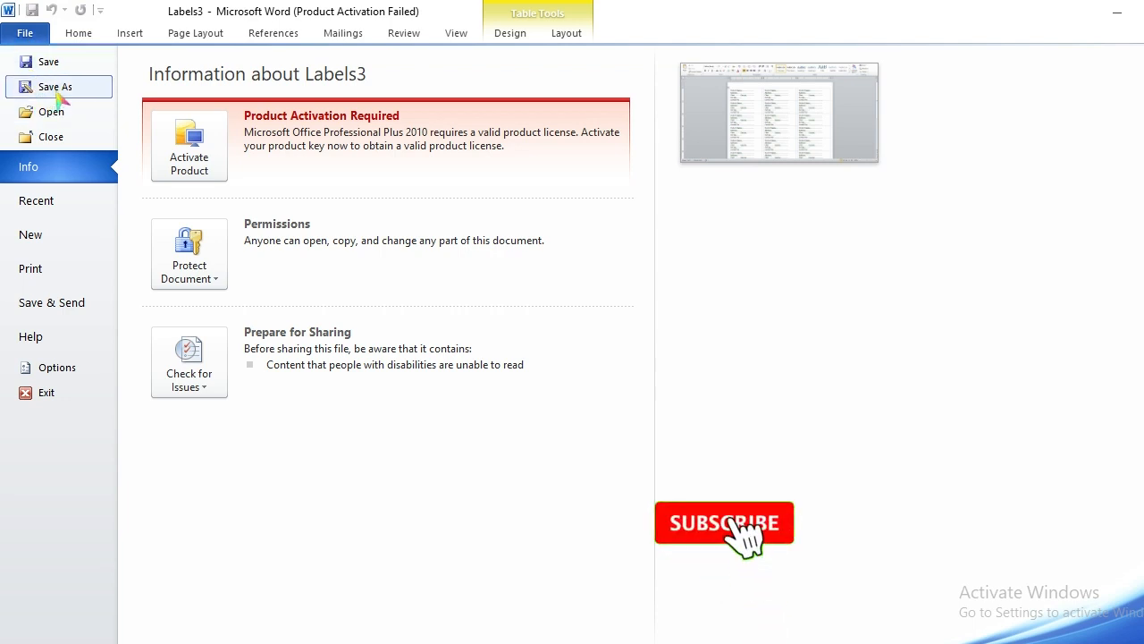
key("Escape")
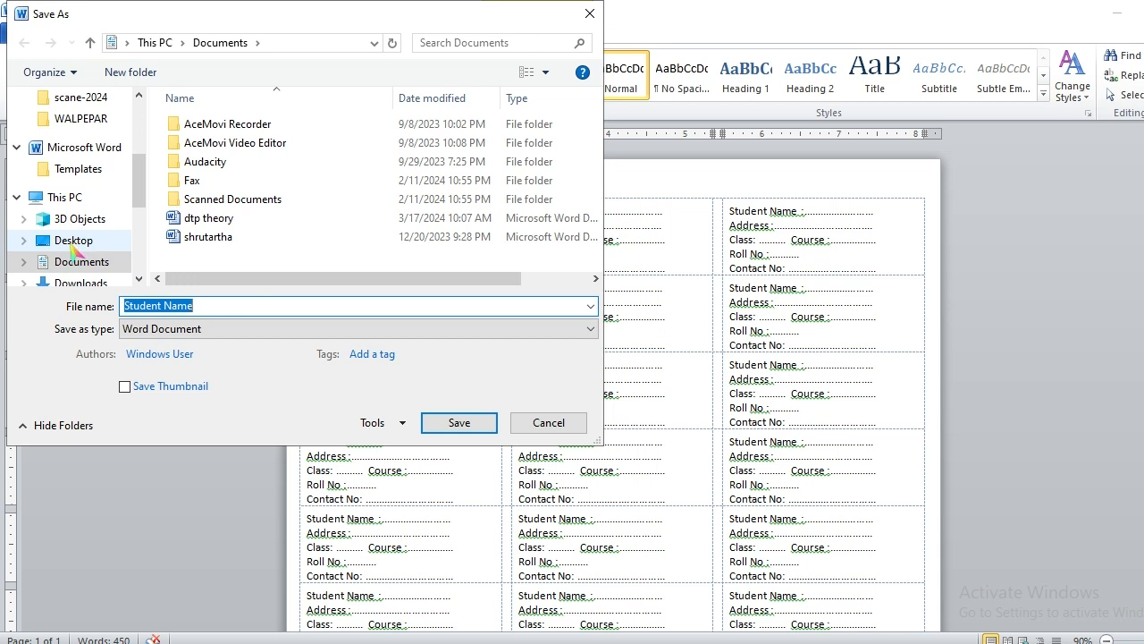
left_click(73, 243)
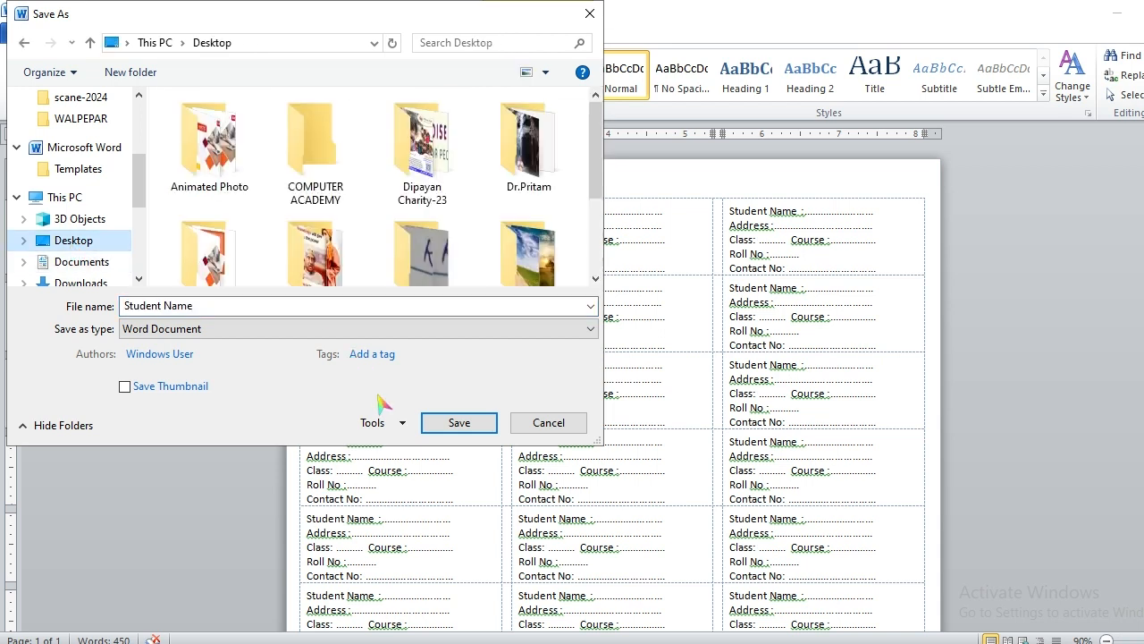
left_click(460, 425)
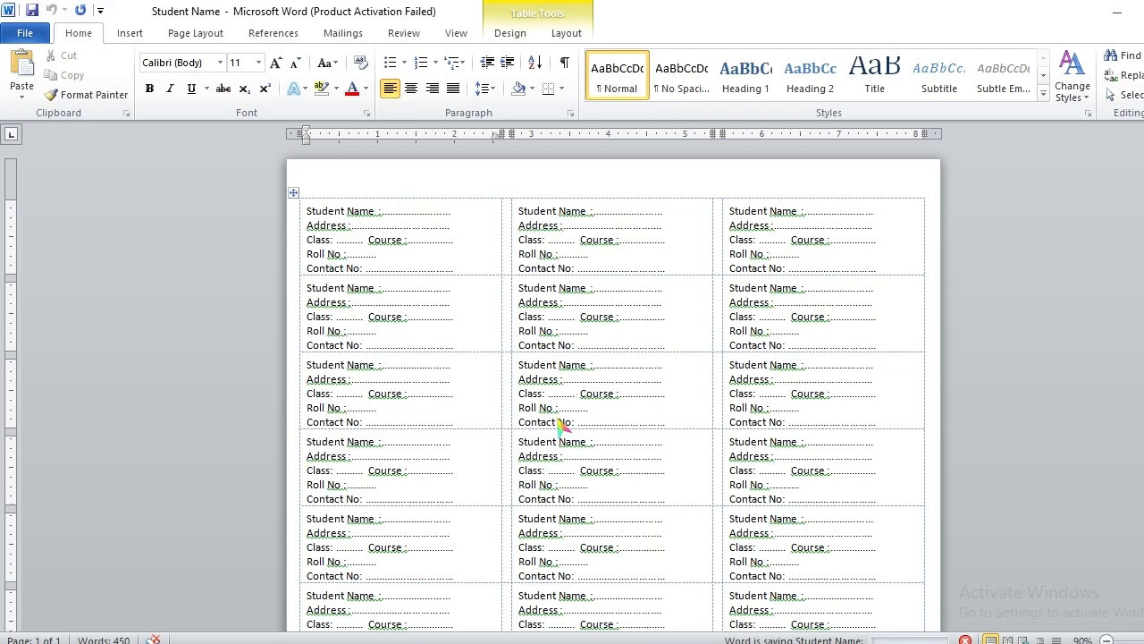